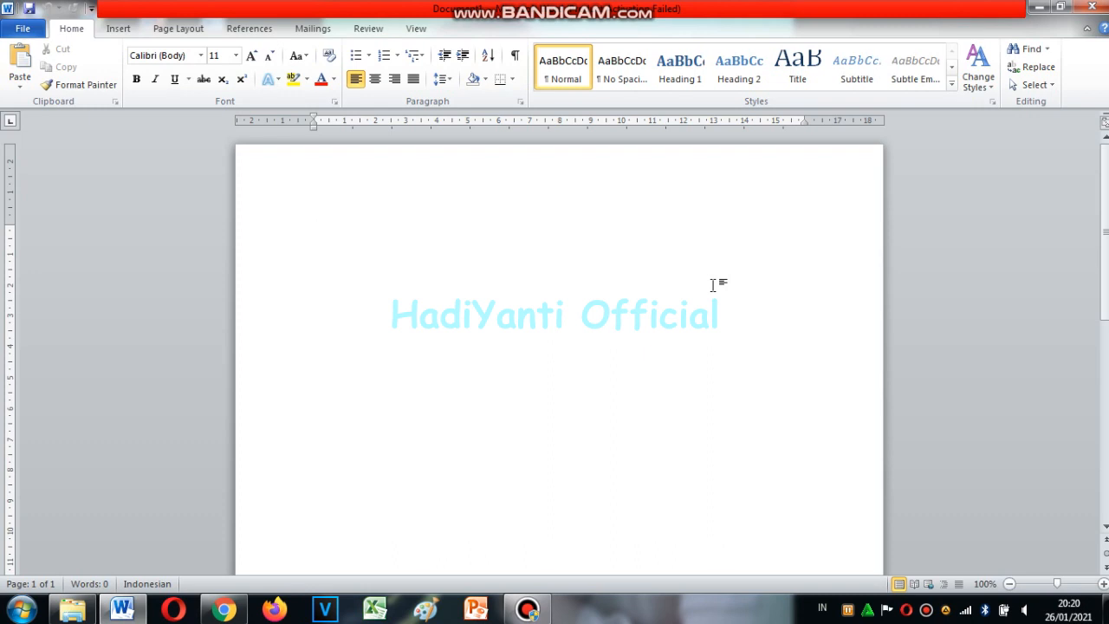
pyautogui.moveTo(1107, 233); pyautogui.dragTo(1106, 381)
pyautogui.moveTo(1107, 425); pyautogui.dragTo(1106, 232)
pyautogui.click(184, 29)
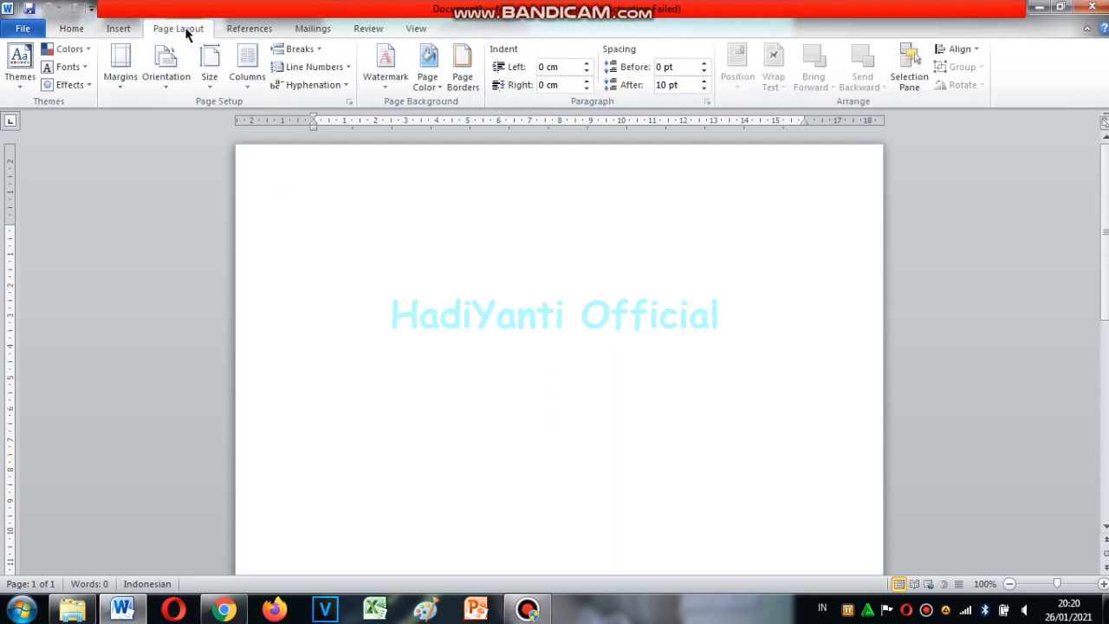
pyautogui.click(177, 78)
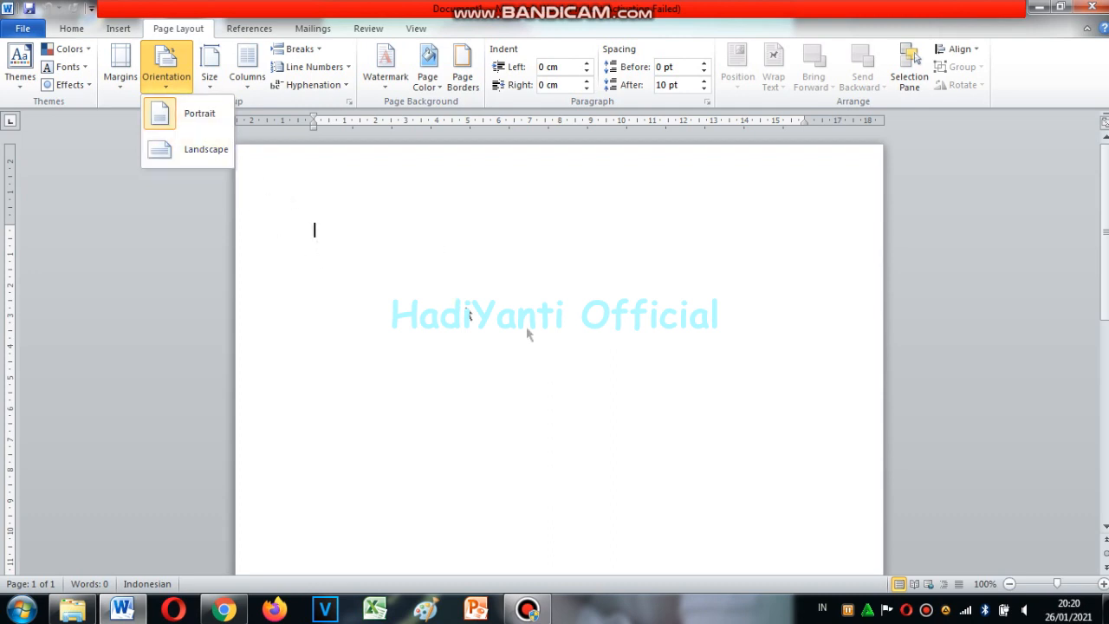
pyautogui.click(127, 264)
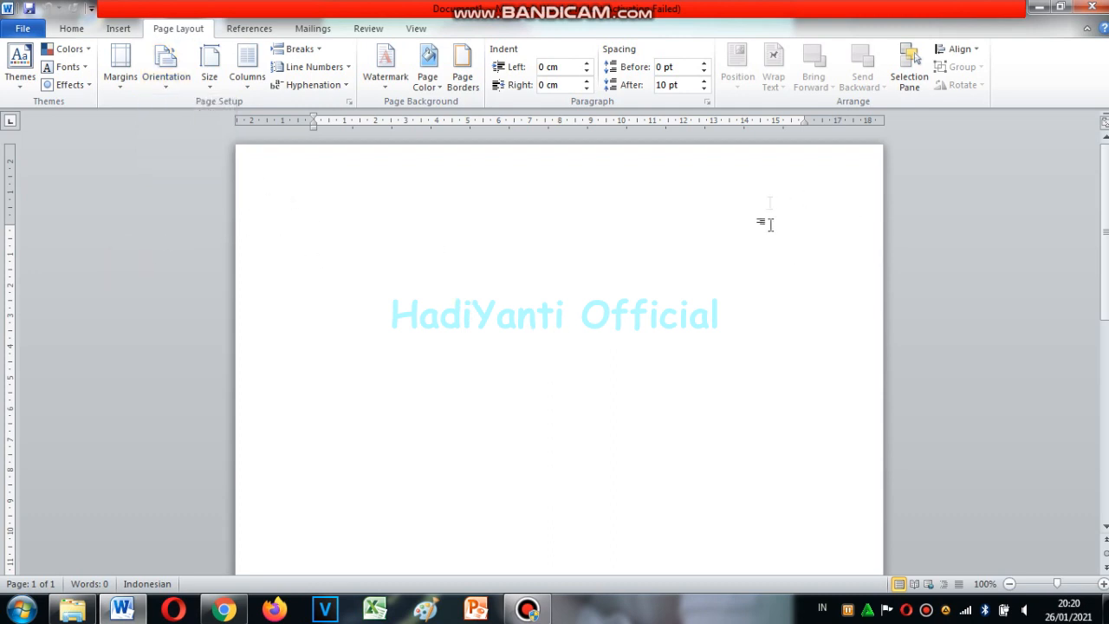
# - Show two pages side by side and insert a page break on the first page to add a second blank page
pyautogui.click(1010, 585)
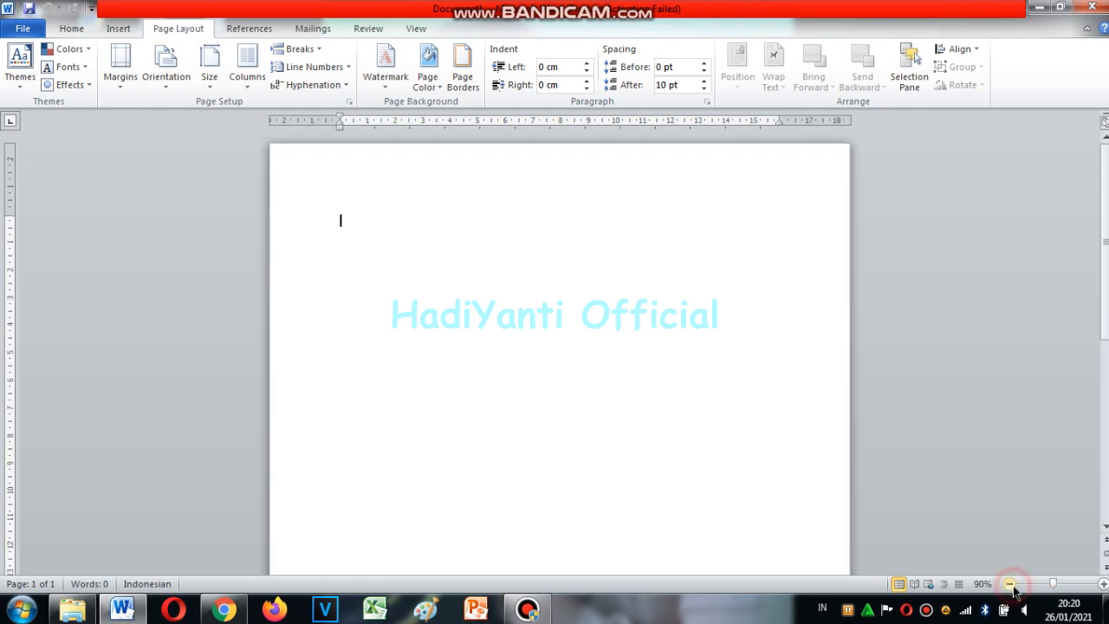
pyautogui.click(1010, 585)
pyautogui.click(1011, 585)
pyautogui.click(1011, 585)
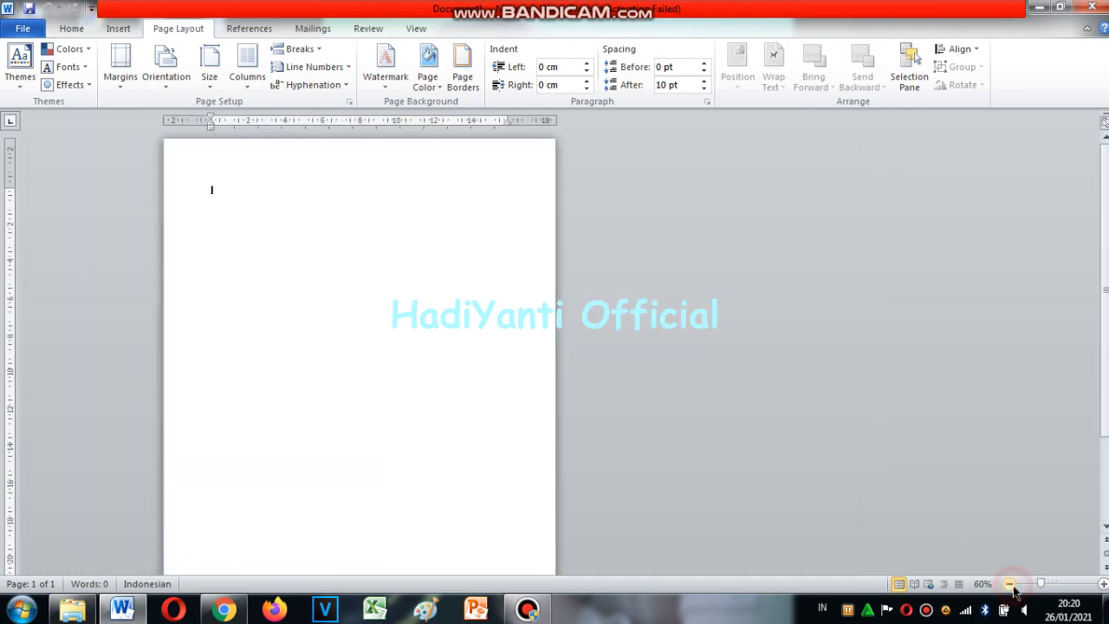
pyautogui.click(1012, 586)
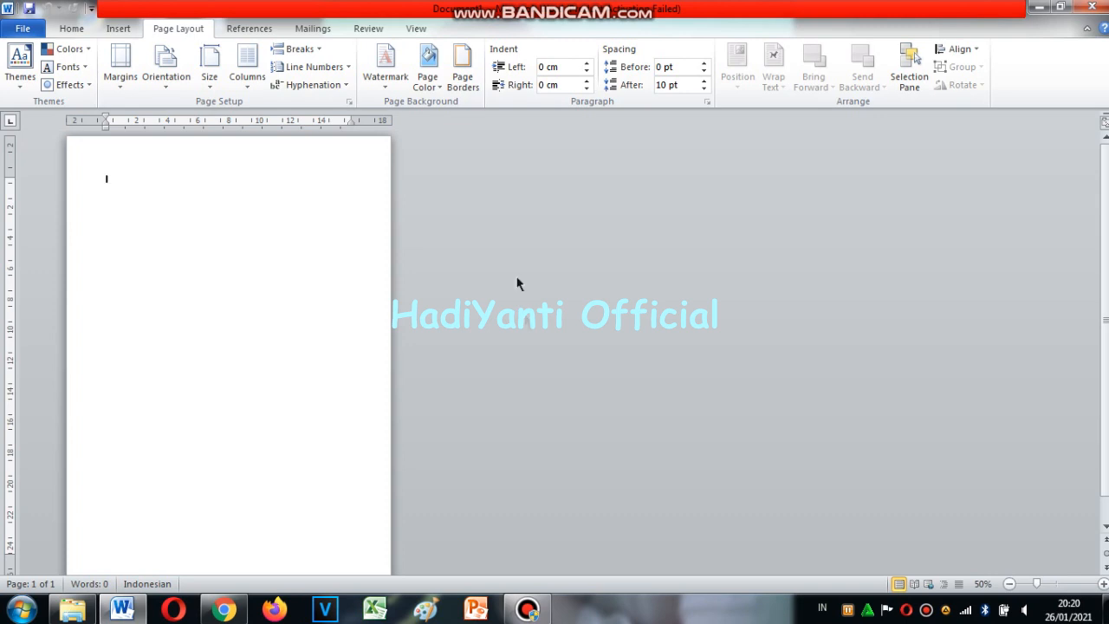
pyautogui.click(418, 29)
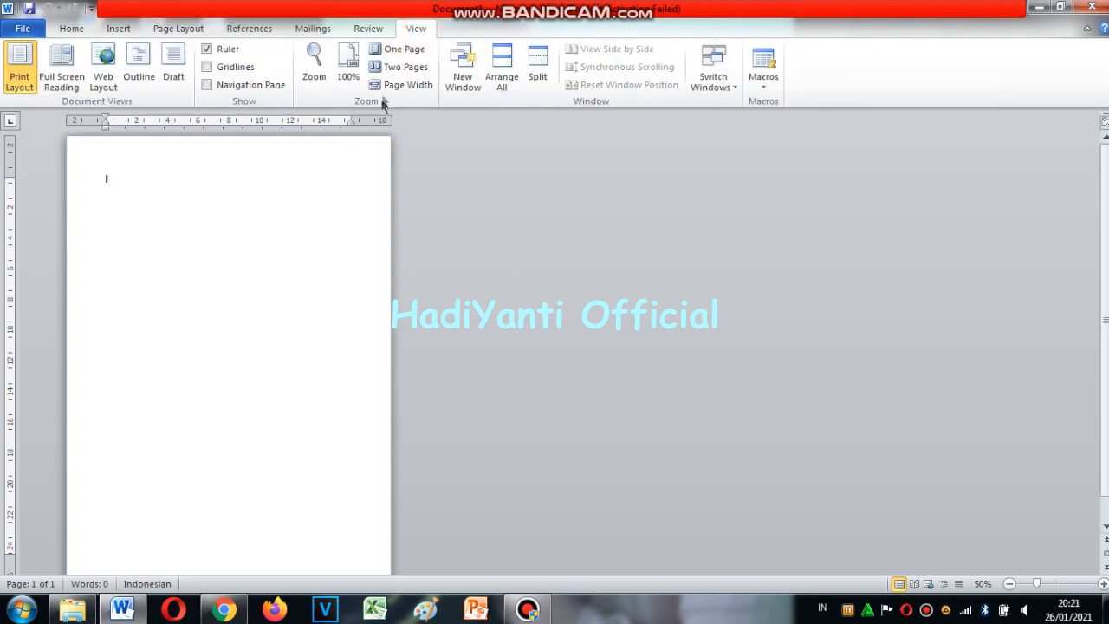
pyautogui.click(394, 70)
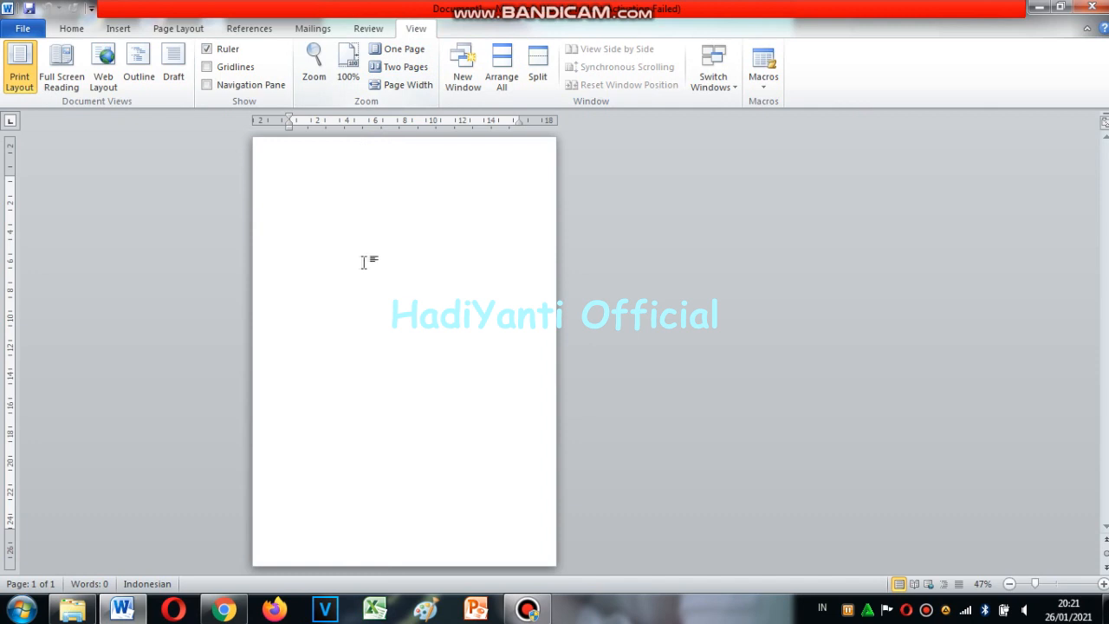
pyautogui.click(306, 172)
pyautogui.hotkey('ctrl', 'Return')
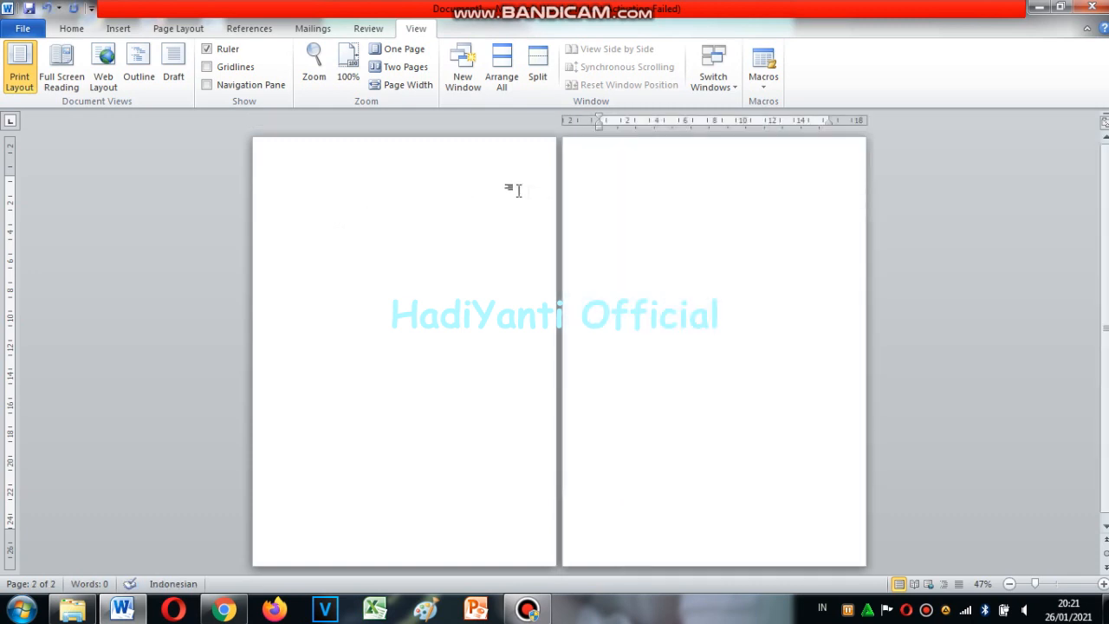
pyautogui.click(384, 170)
pyautogui.click(333, 170)
pyautogui.click(639, 179)
pyautogui.click(74, 29)
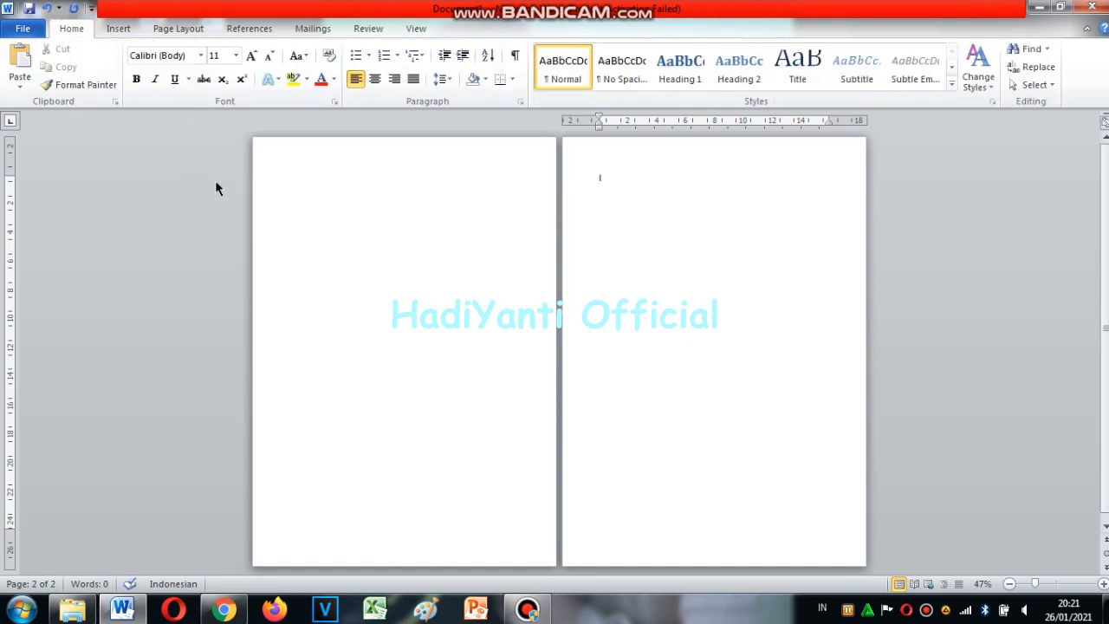
pyautogui.click(392, 279)
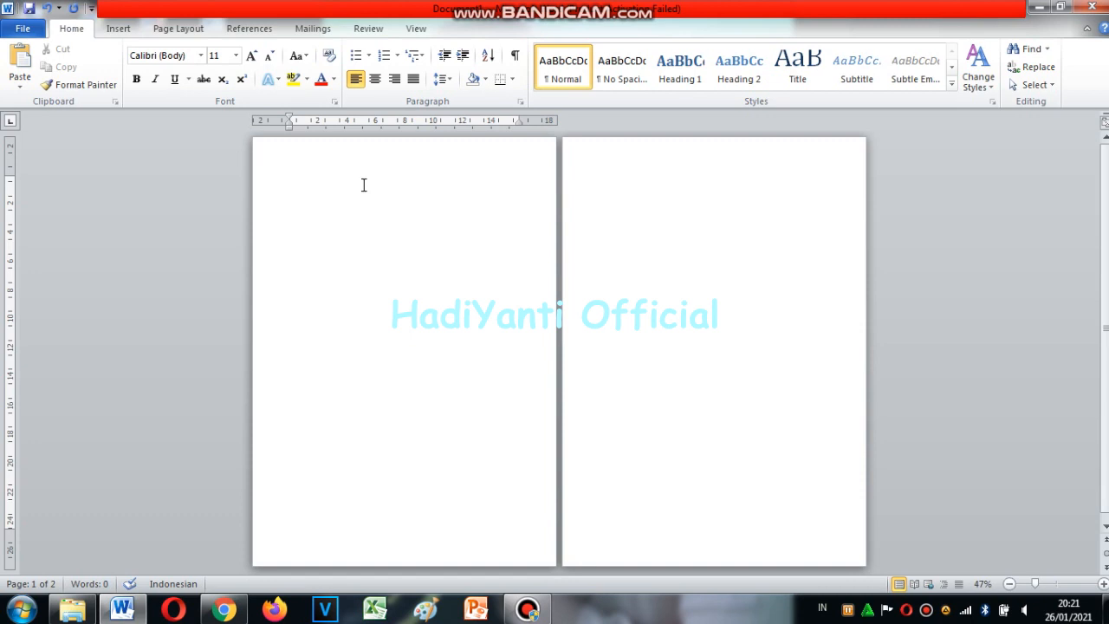
pyautogui.click(664, 181)
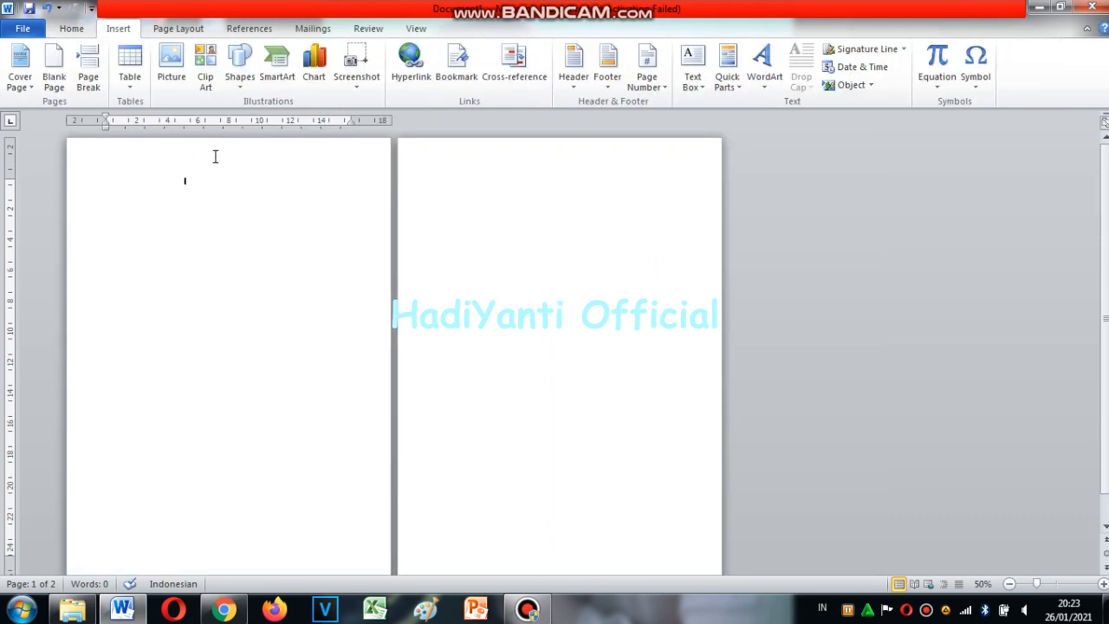
# - Open the first page's header to check its section label, and close the header view
pyautogui.rightClick(215, 156)
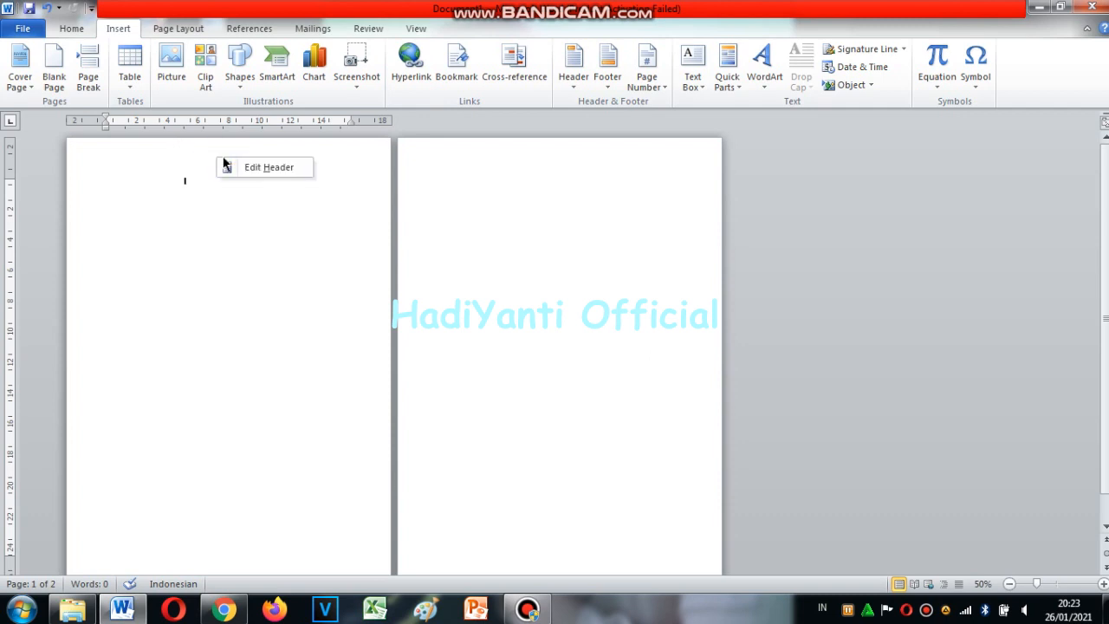
pyautogui.click(266, 168)
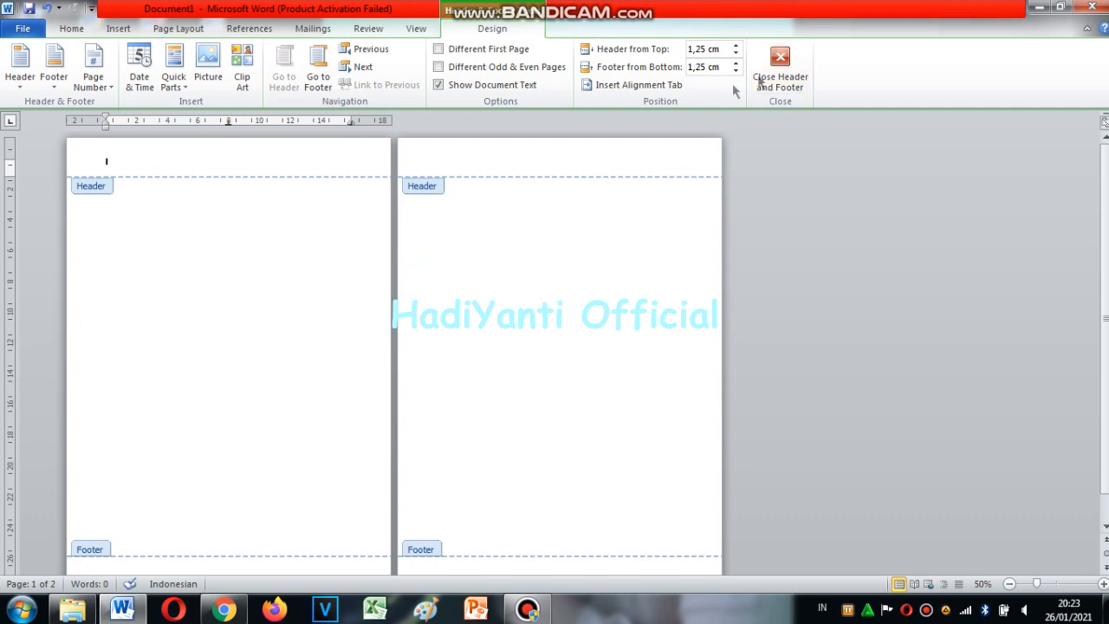
pyautogui.click(783, 70)
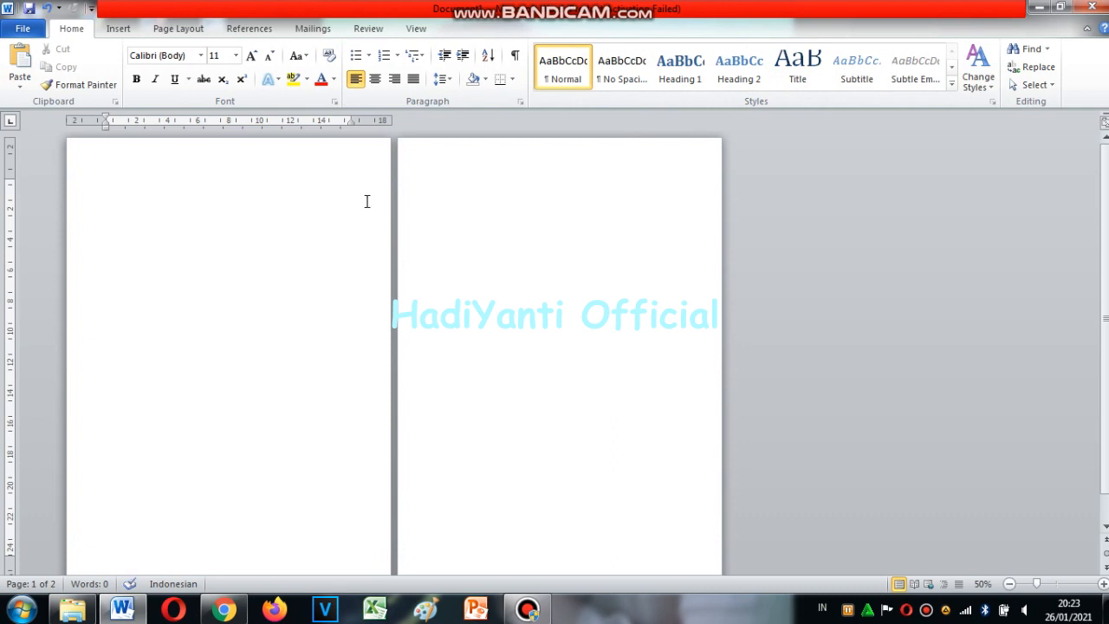
# - Insert a Next Page section break at the start of the second page
pyautogui.click(466, 181)
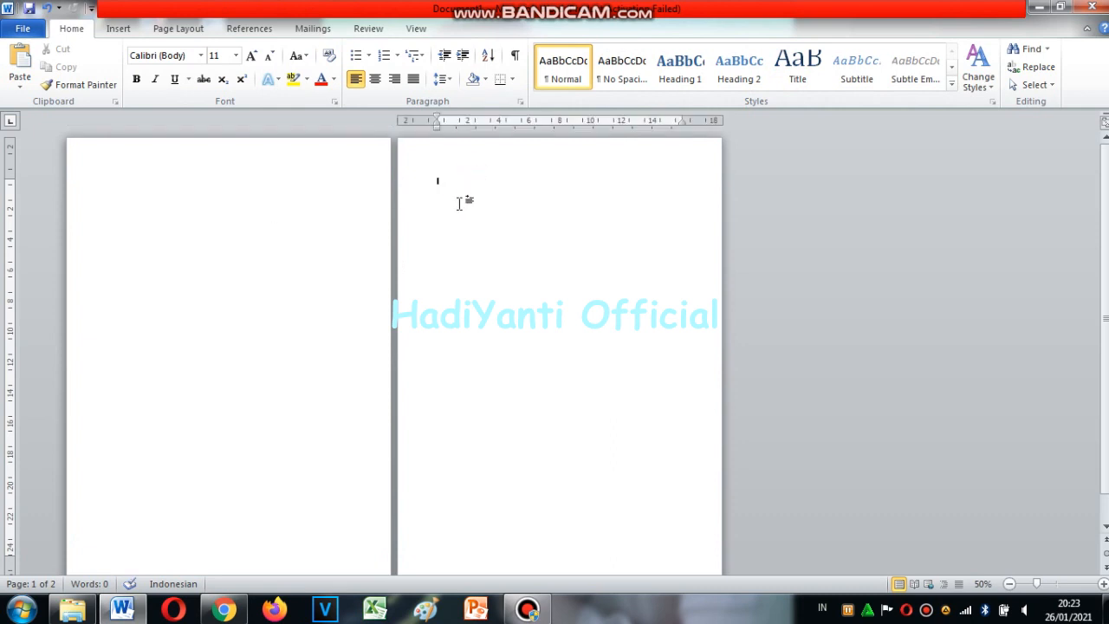
pyautogui.click(178, 29)
pyautogui.click(298, 49)
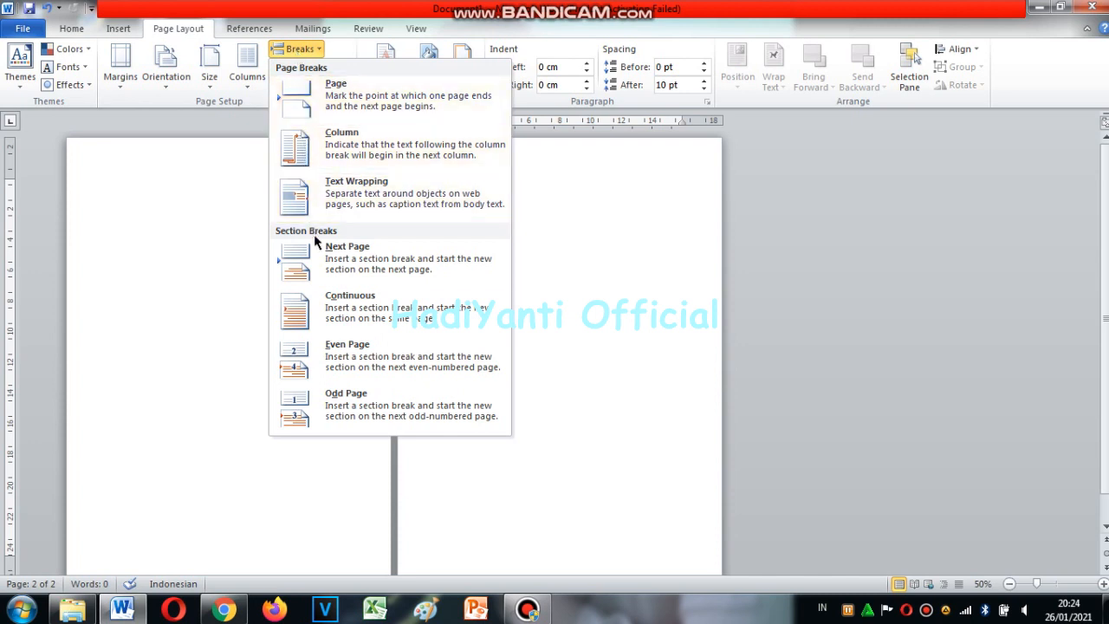
pyautogui.click(330, 260)
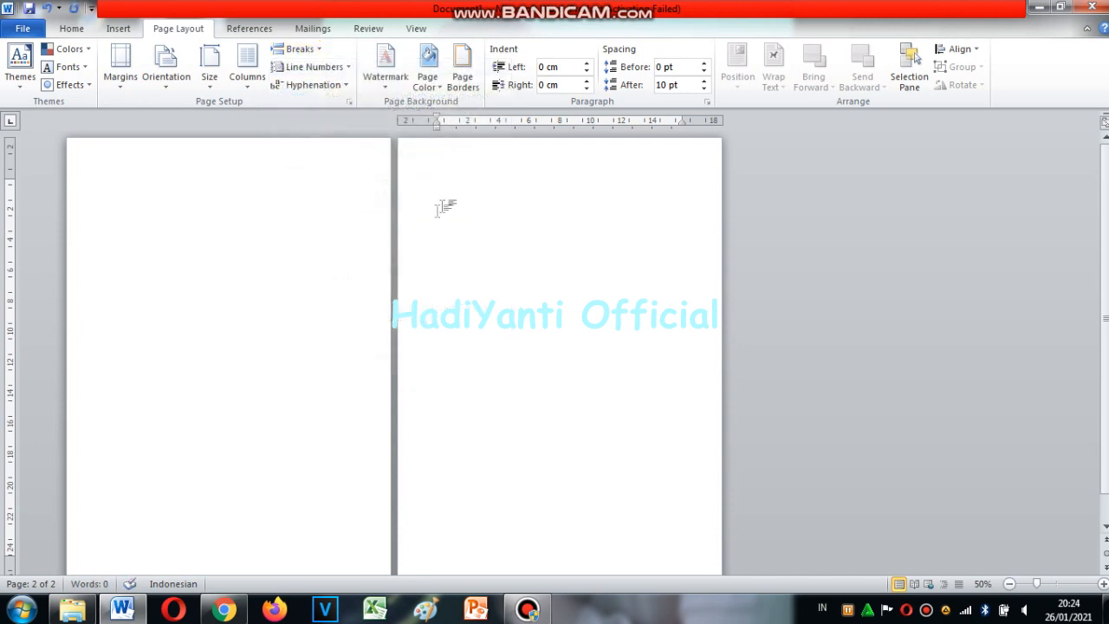
# - Open the second page's header to check which section the page belongs to, and close it
pyautogui.rightClick(439, 168)
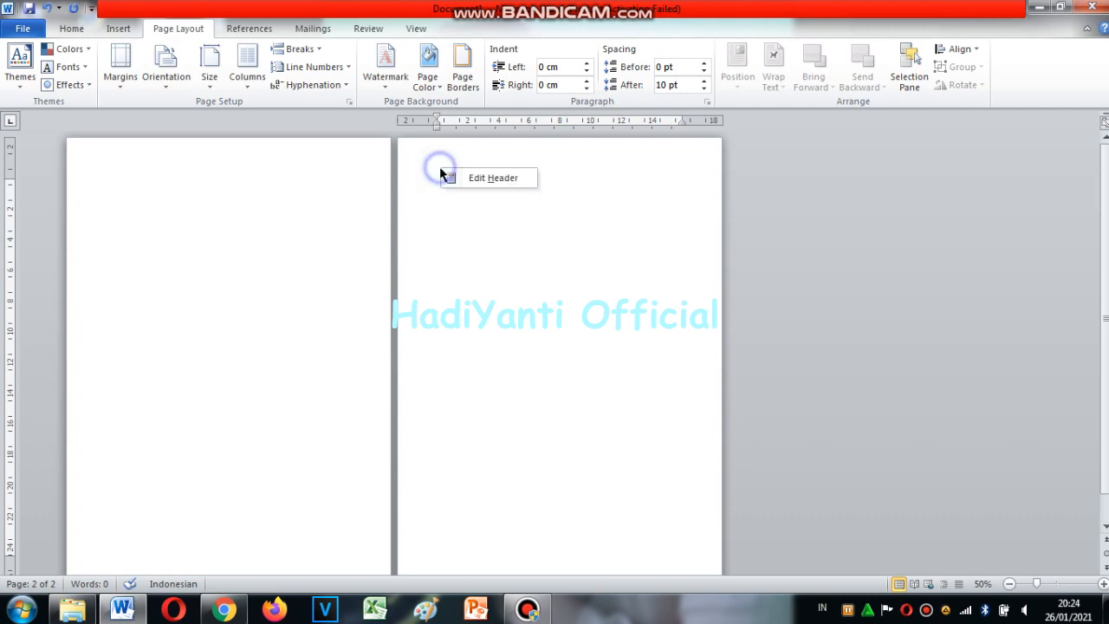
pyautogui.click(493, 176)
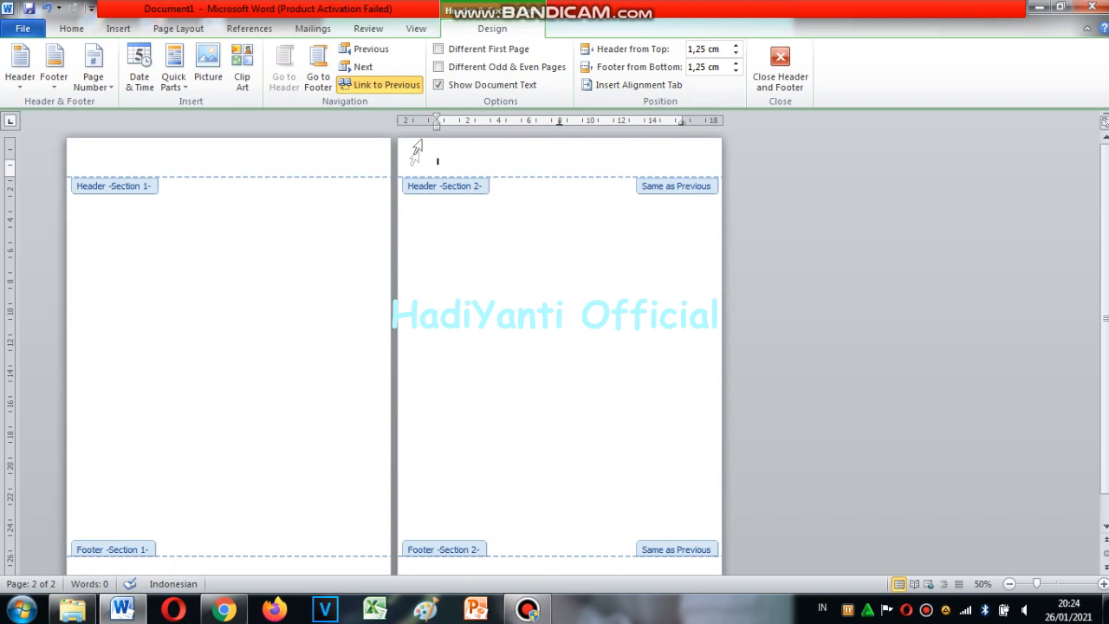
pyautogui.click(788, 65)
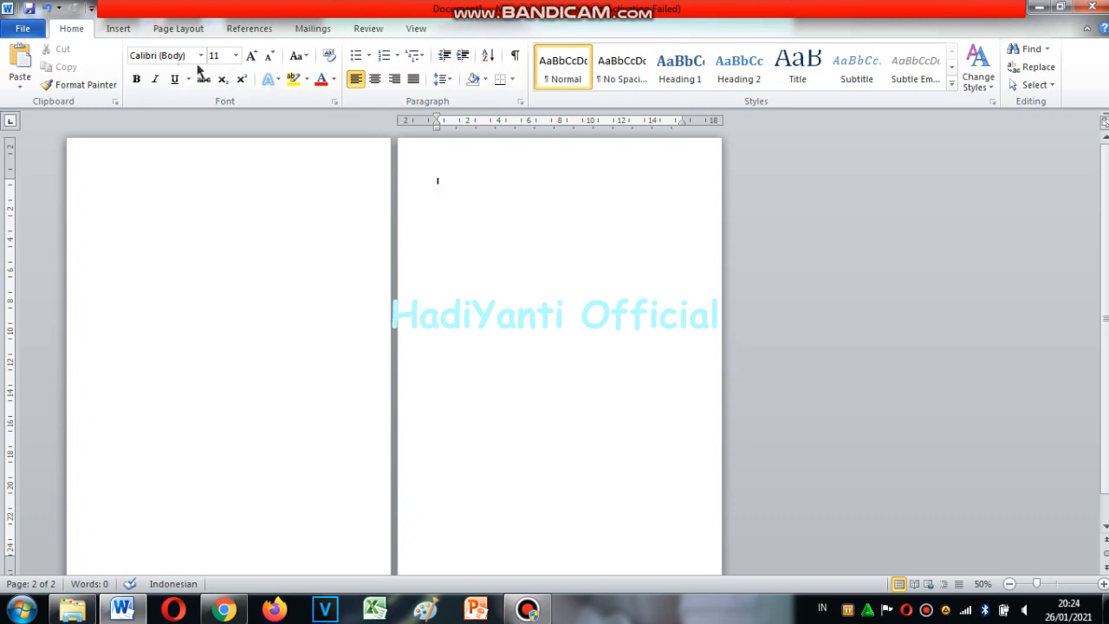
# - Change the orientation of the second page's section to Landscape
pyautogui.click(178, 31)
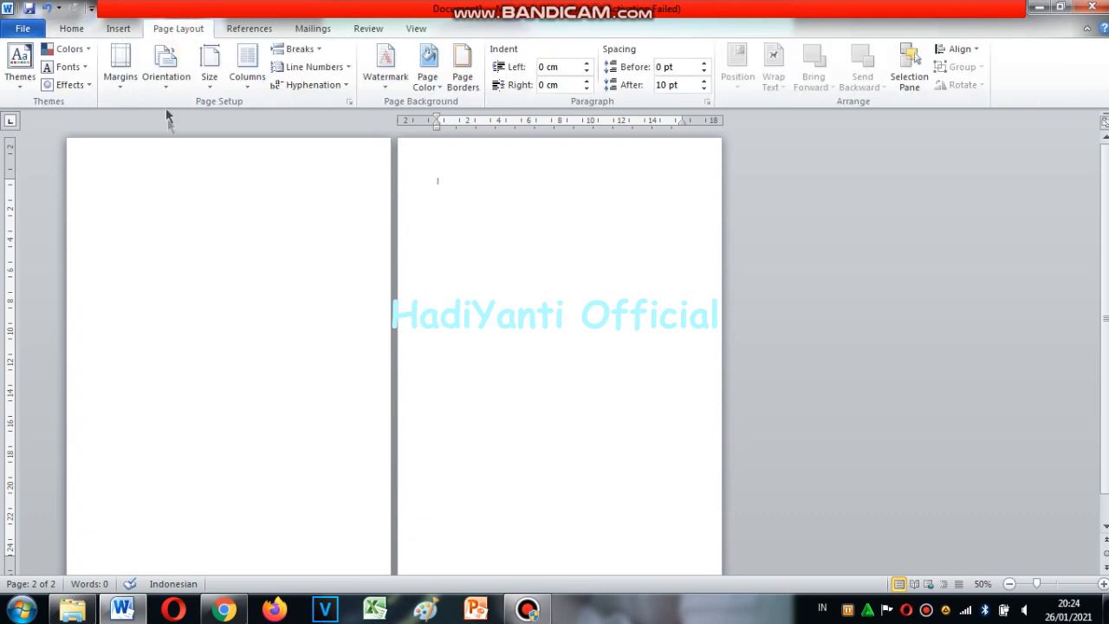
pyautogui.click(166, 77)
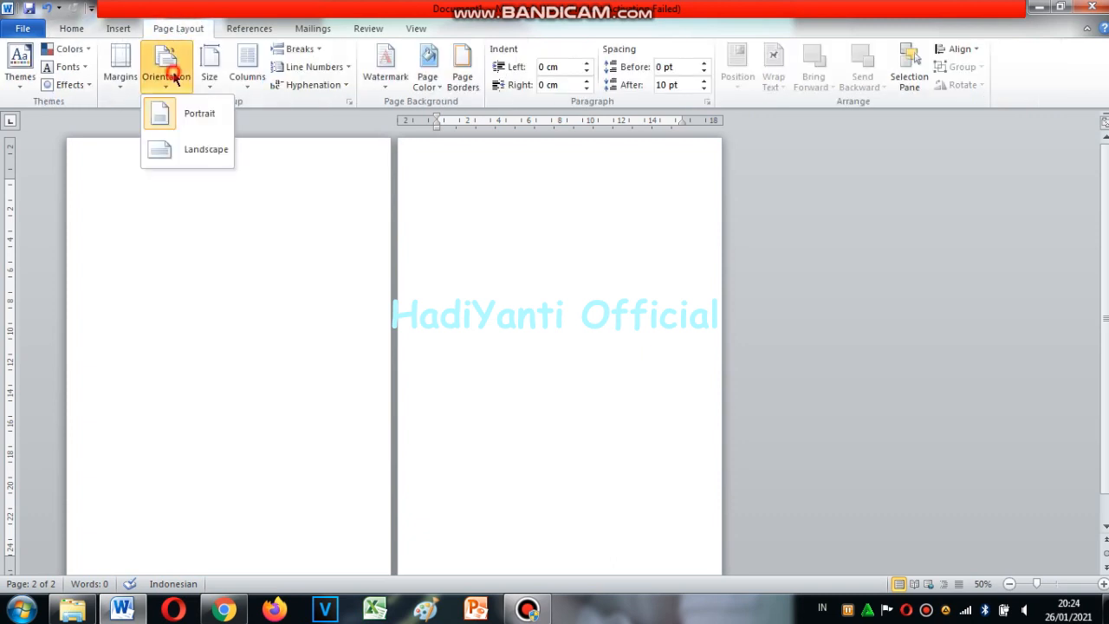
pyautogui.click(186, 154)
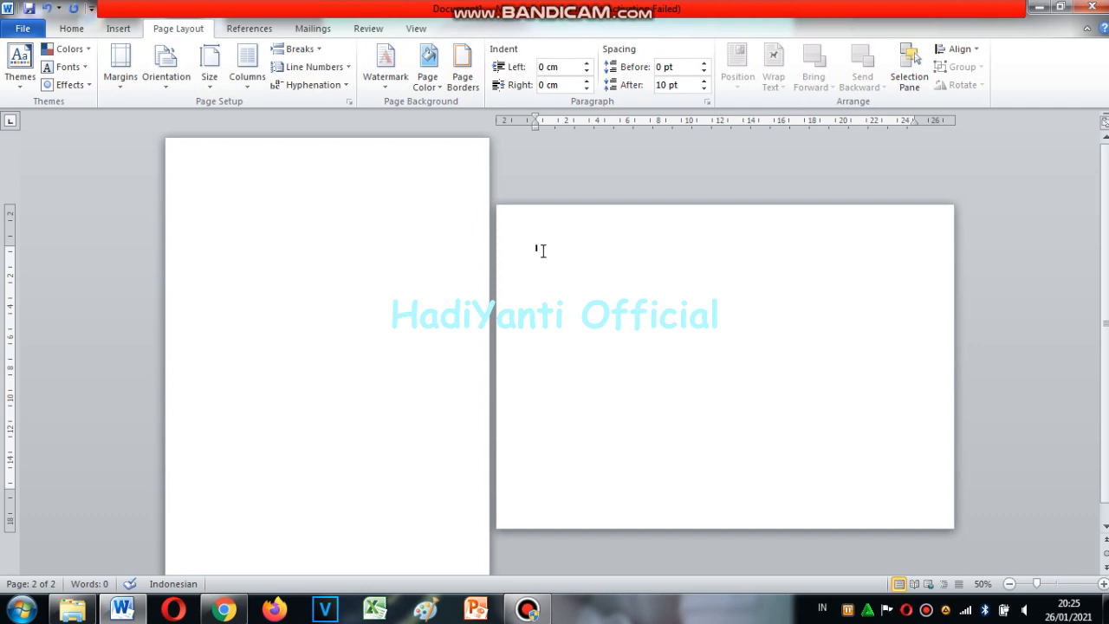
# - Insert a page break on the landscape page to add a third page, and place the cursor at its start
pyautogui.hotkey('ctrl', 'Return')
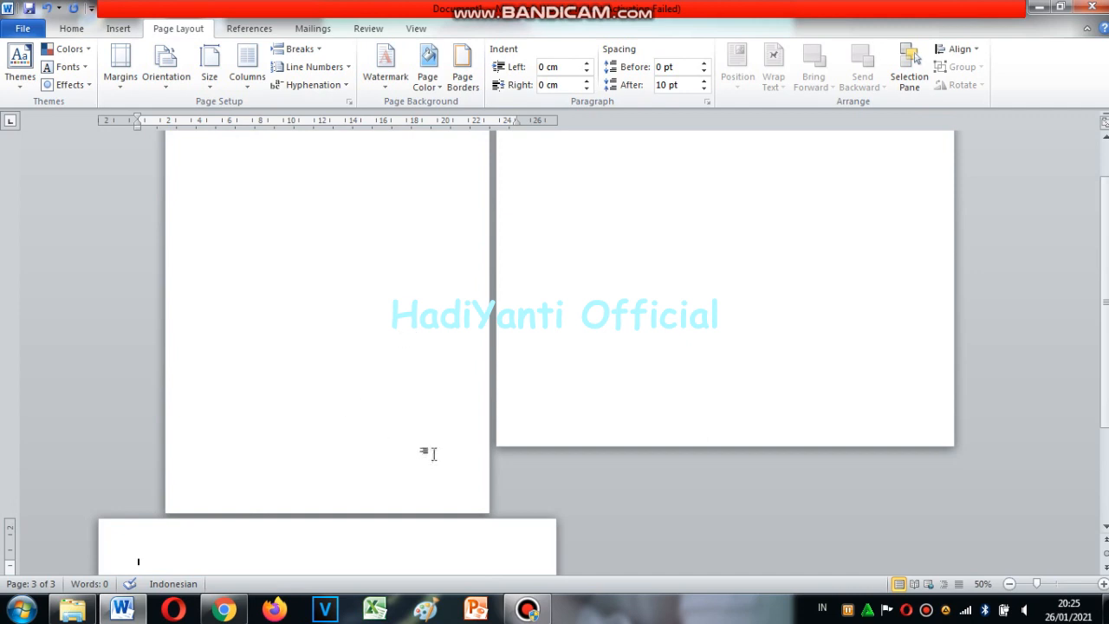
pyautogui.click(1009, 585)
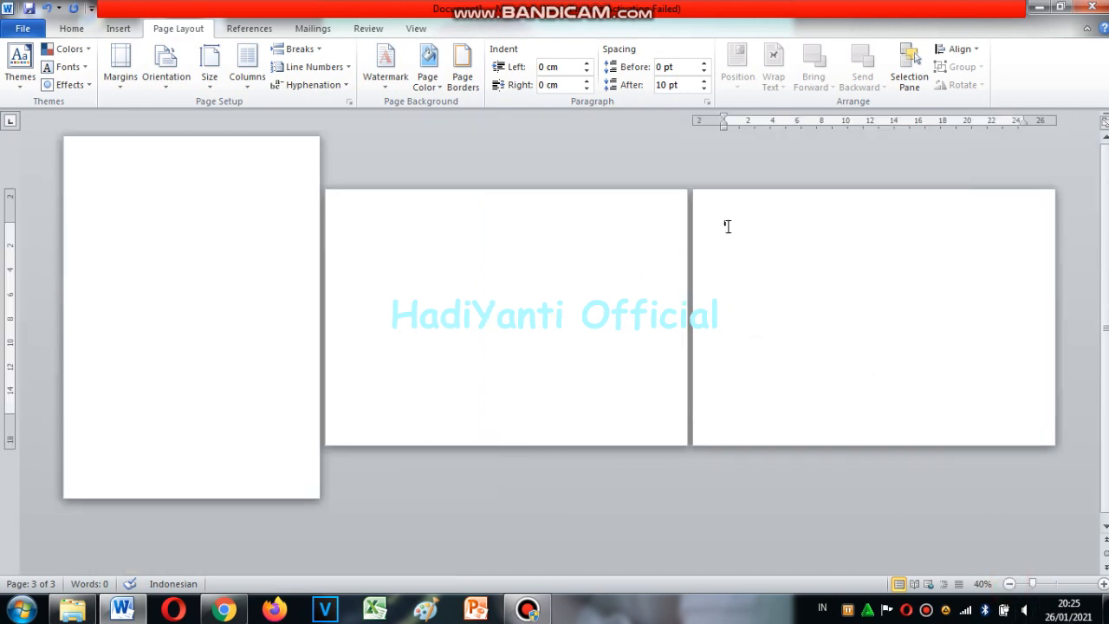
pyautogui.click(728, 226)
# - Open the third page's header to check its section label, and close the header view
pyautogui.click(767, 206)
pyautogui.rightClick(739, 207)
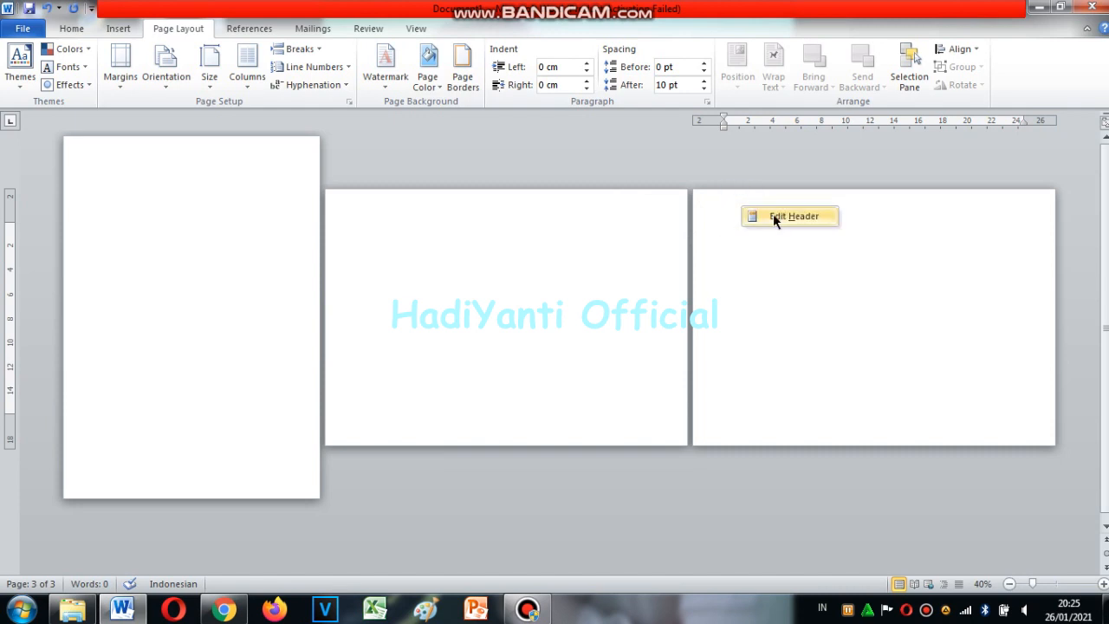
pyautogui.click(774, 216)
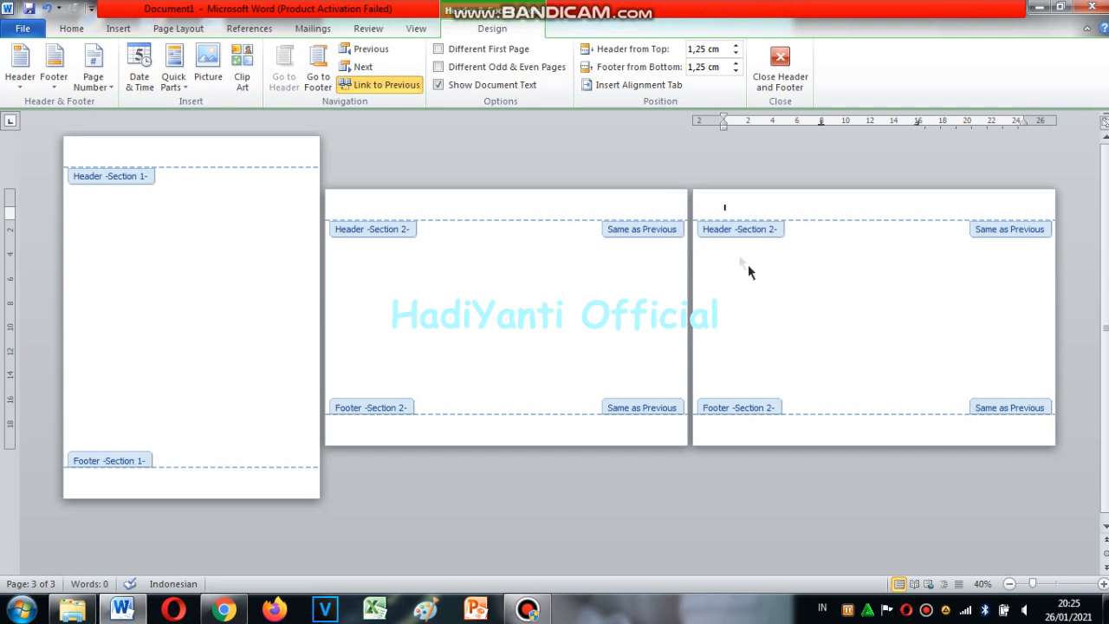
pyautogui.click(779, 73)
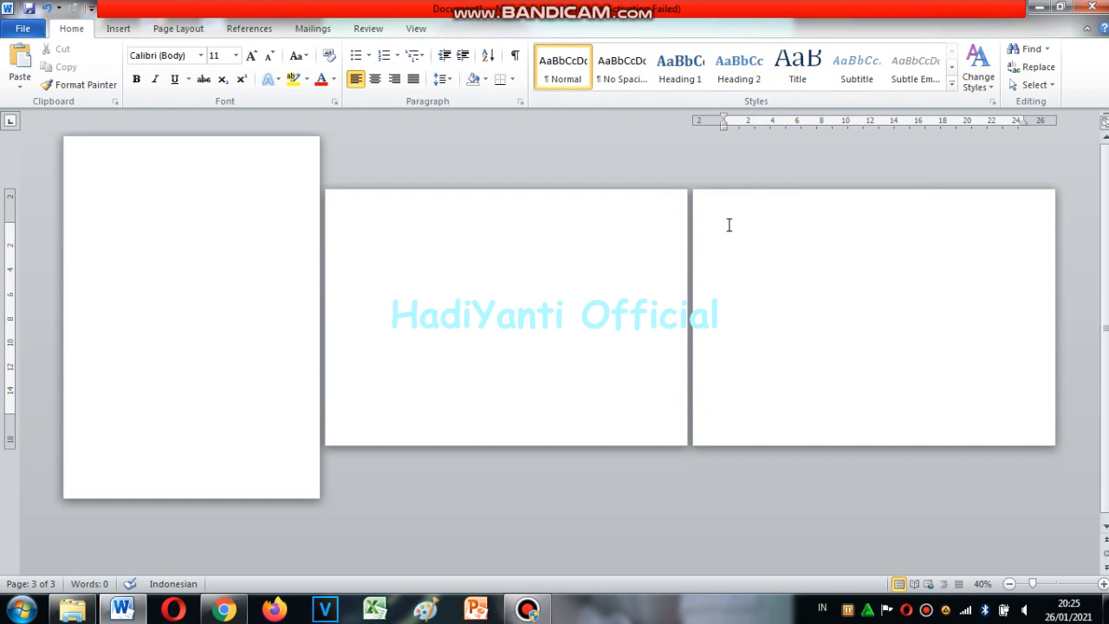
# - Insert a Next Page section break at the start of the third page
pyautogui.click(186, 28)
pyautogui.click(294, 49)
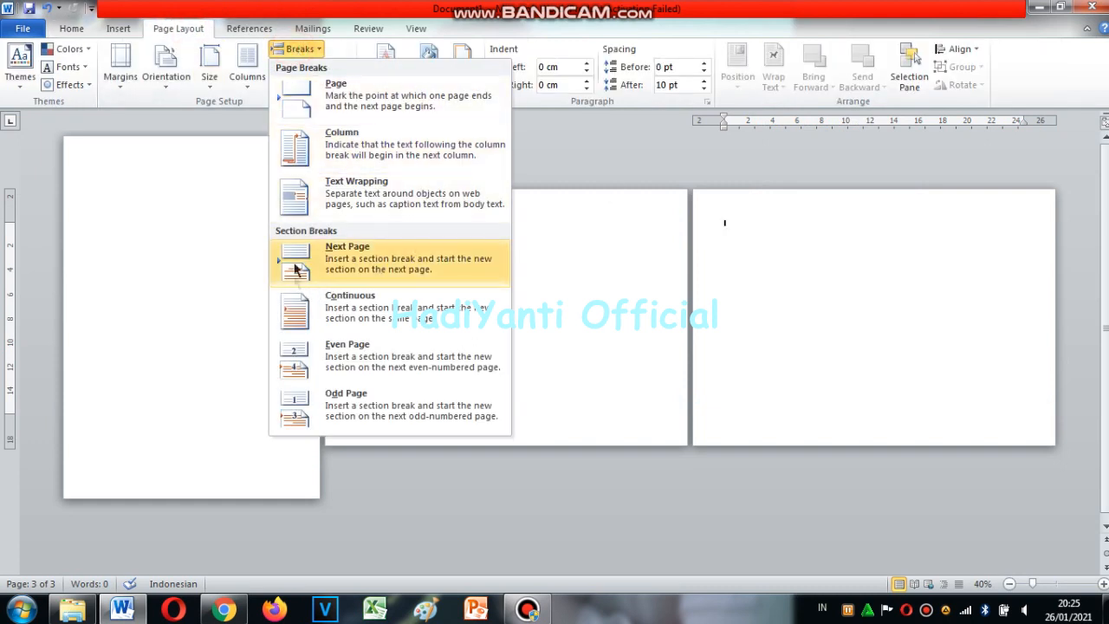
pyautogui.click(336, 251)
# - Check the third page's section label in its header again after the new section break, and close the header
pyautogui.click(736, 206)
pyautogui.rightClick(738, 215)
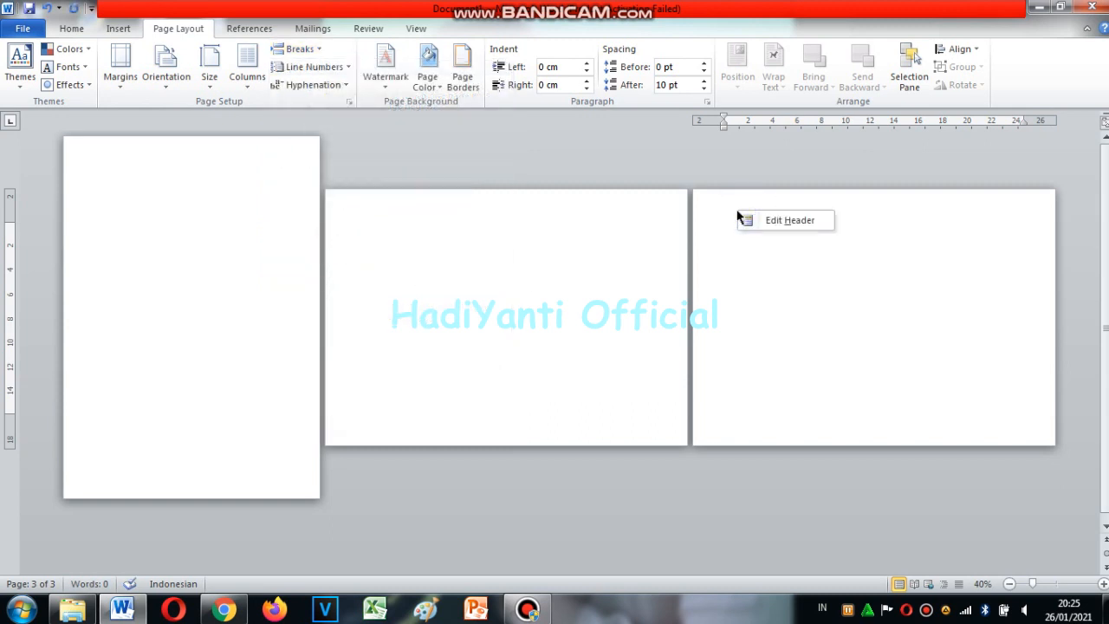
pyautogui.click(800, 221)
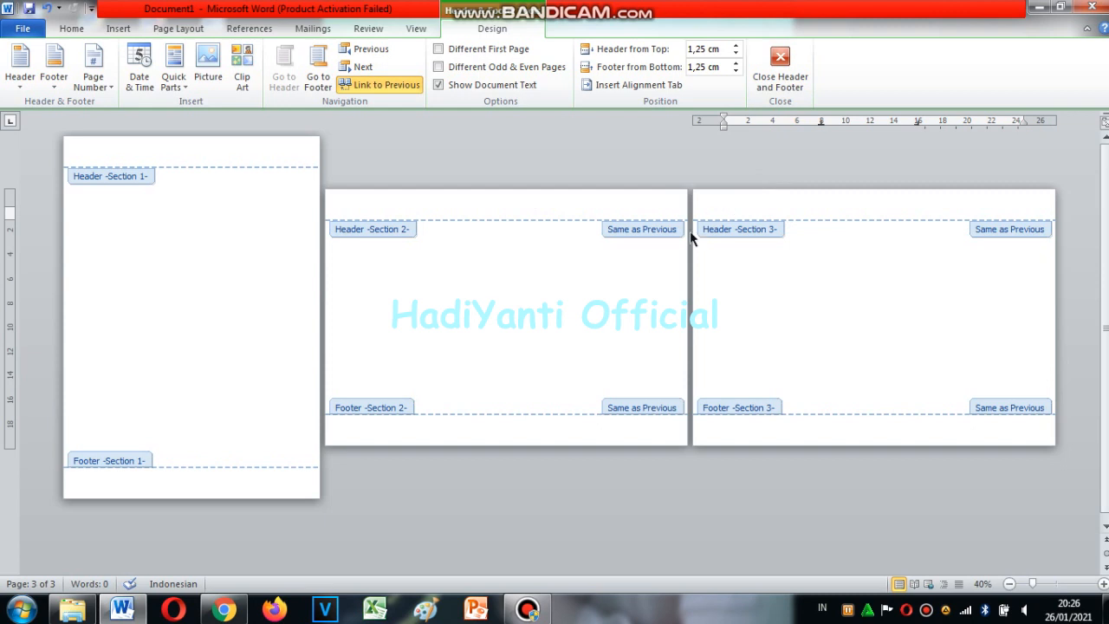
pyautogui.click(788, 64)
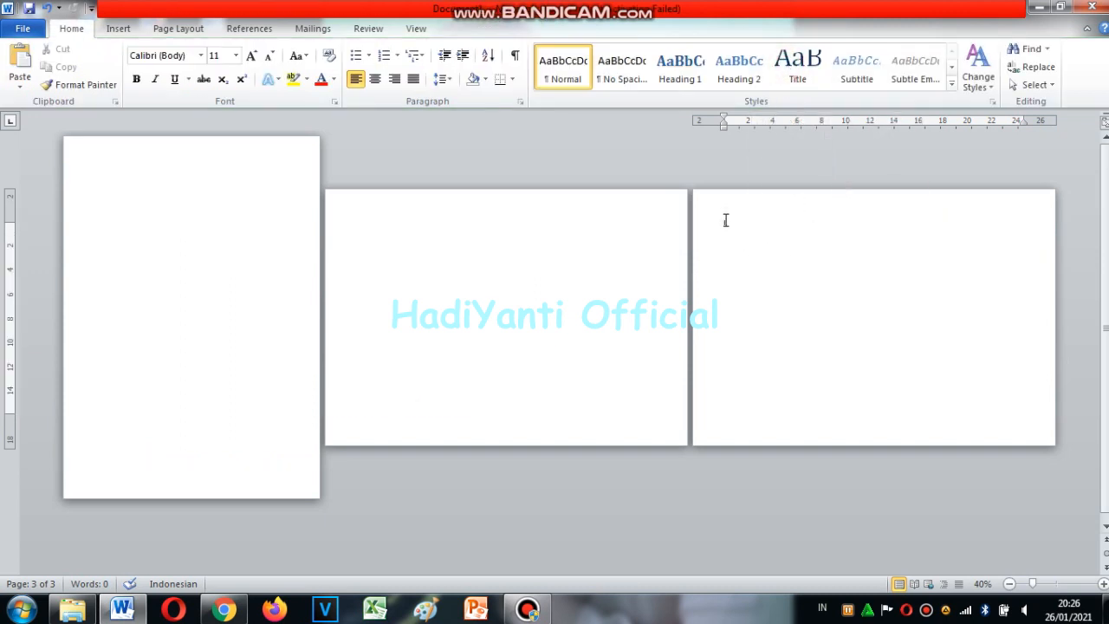
# - Set the orientation of the third page's section to Portrait
pyautogui.click(728, 225)
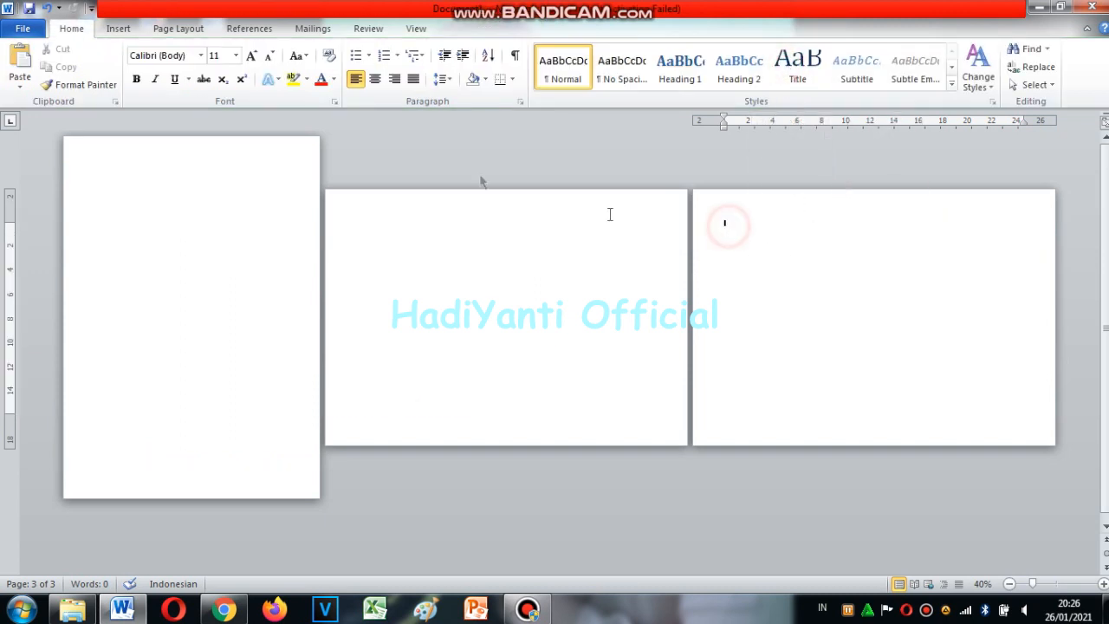
pyautogui.click(179, 28)
pyautogui.click(167, 69)
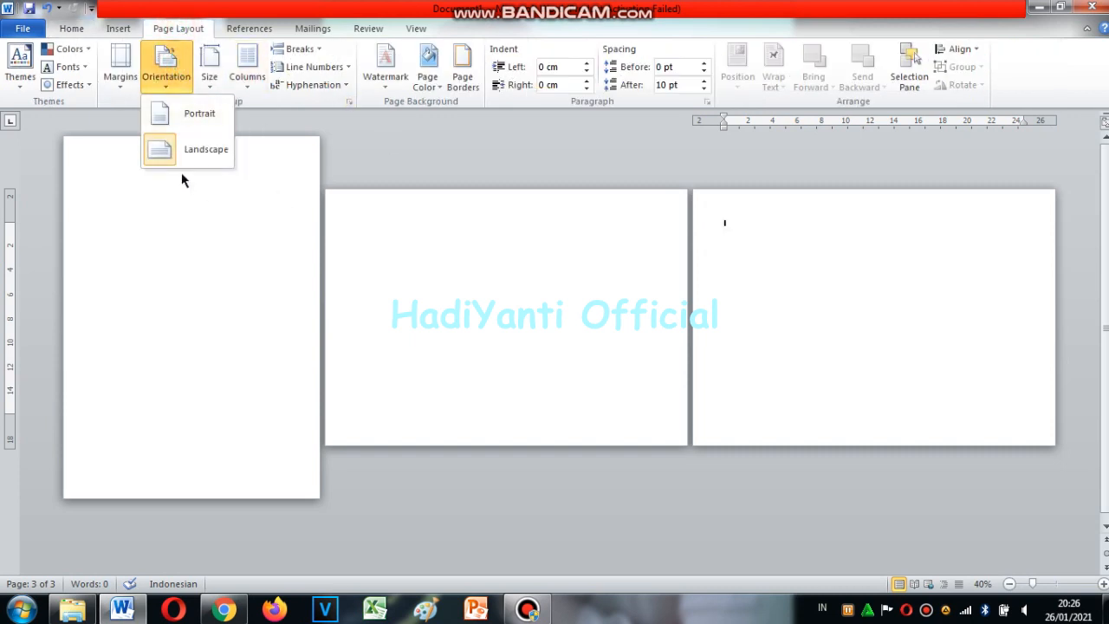
pyautogui.click(183, 109)
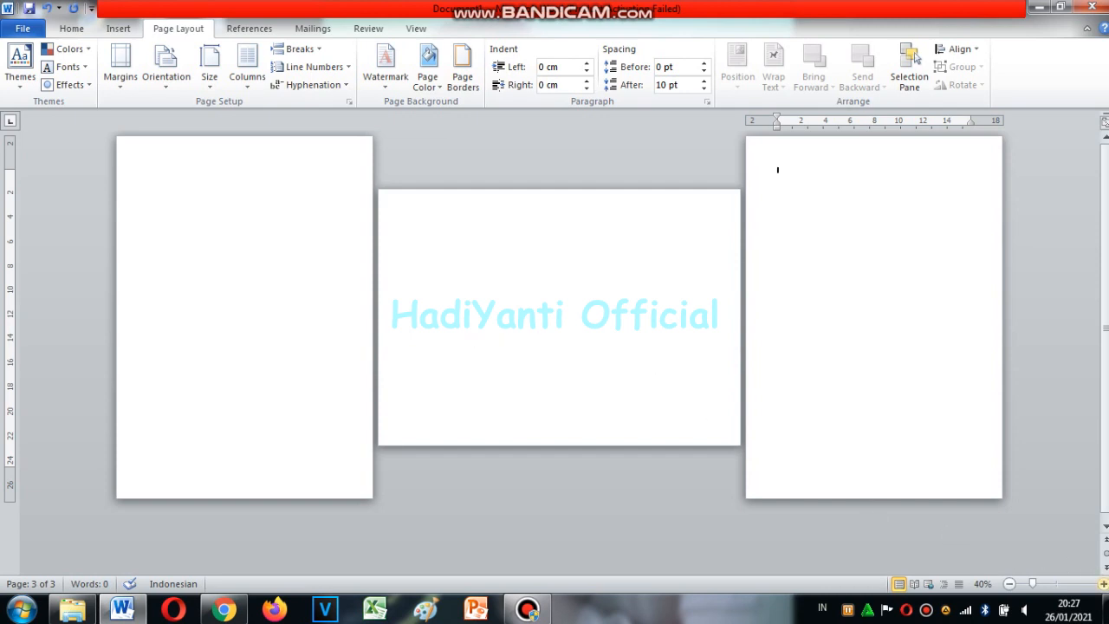
# - Review the orientation of all three pages, first up close at 100% zoom and finally side by side at 40%
pyautogui.click(1103, 584)
pyautogui.click(1103, 584)
pyautogui.click(1104, 584)
pyautogui.click(1104, 585)
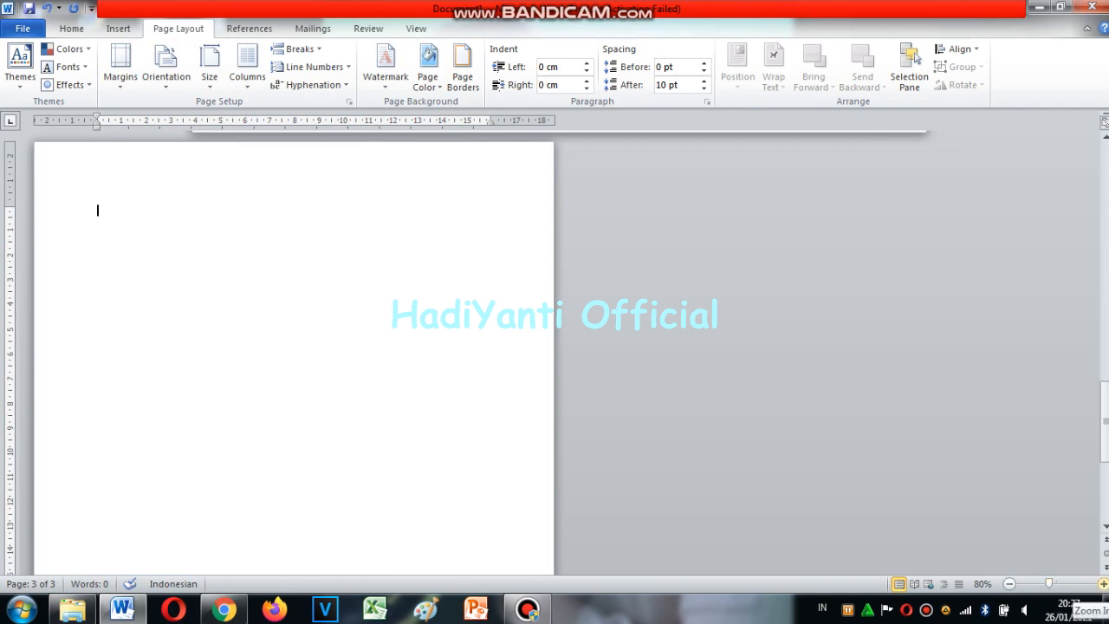
pyautogui.click(1104, 585)
pyautogui.click(1104, 584)
pyautogui.moveTo(1105, 434); pyautogui.dragTo(1105, 389)
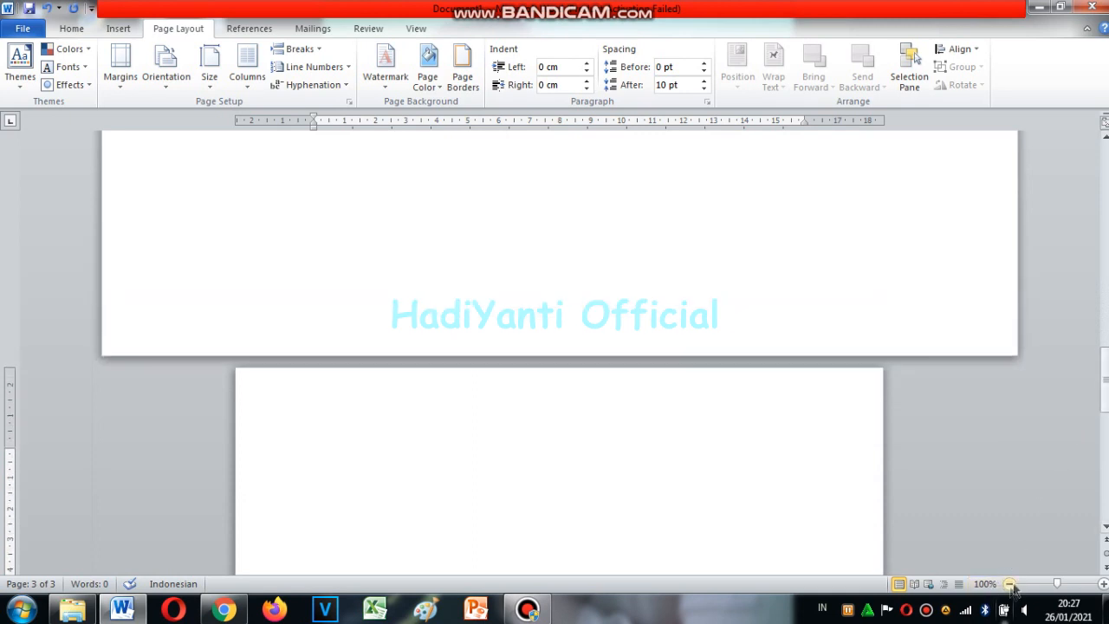
pyautogui.click(1034, 584)
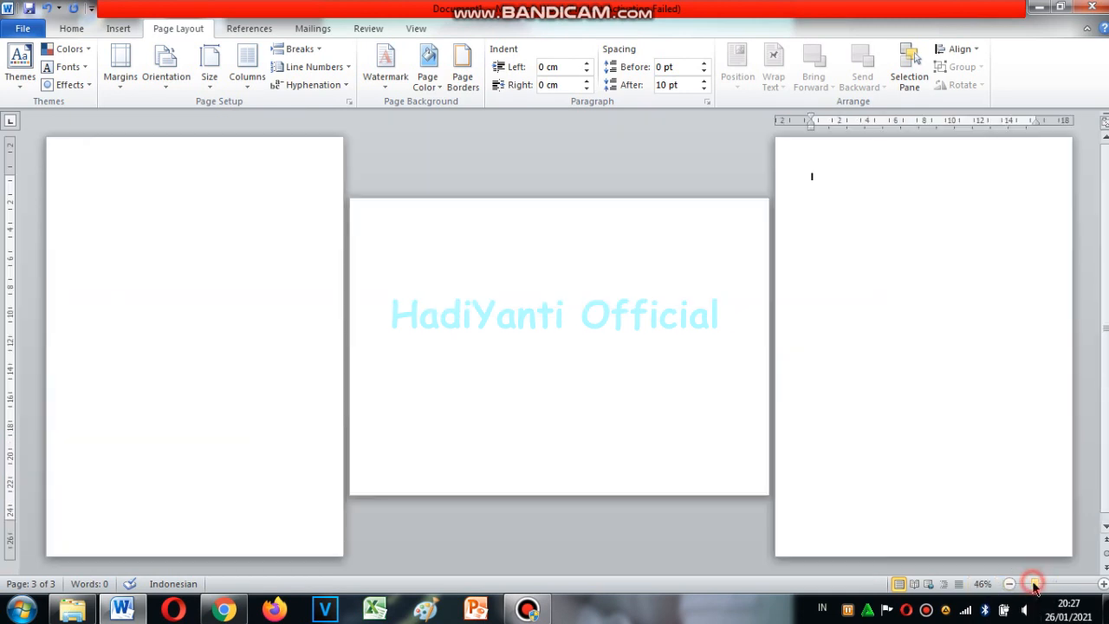
pyautogui.click(1104, 584)
pyautogui.moveTo(1106, 372); pyautogui.dragTo(1106, 232)
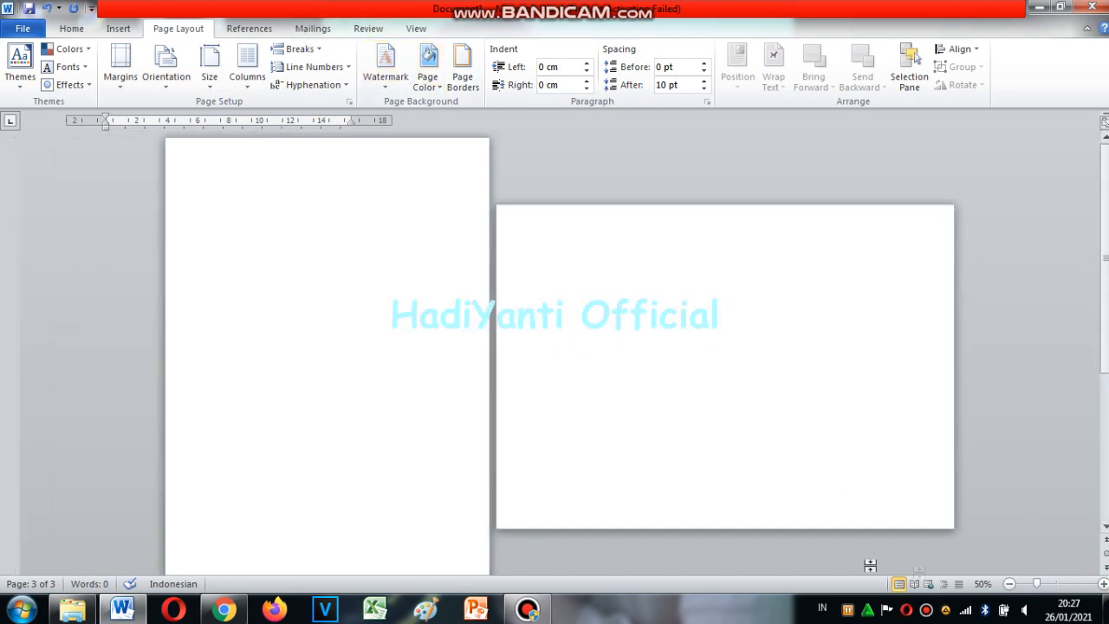
pyautogui.click(1010, 584)
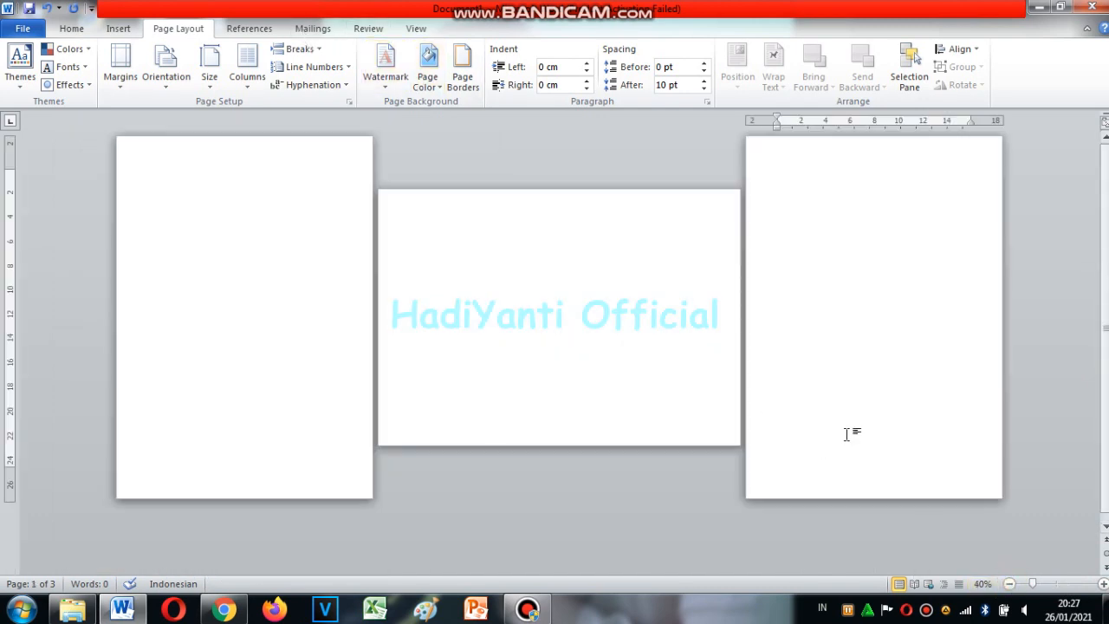